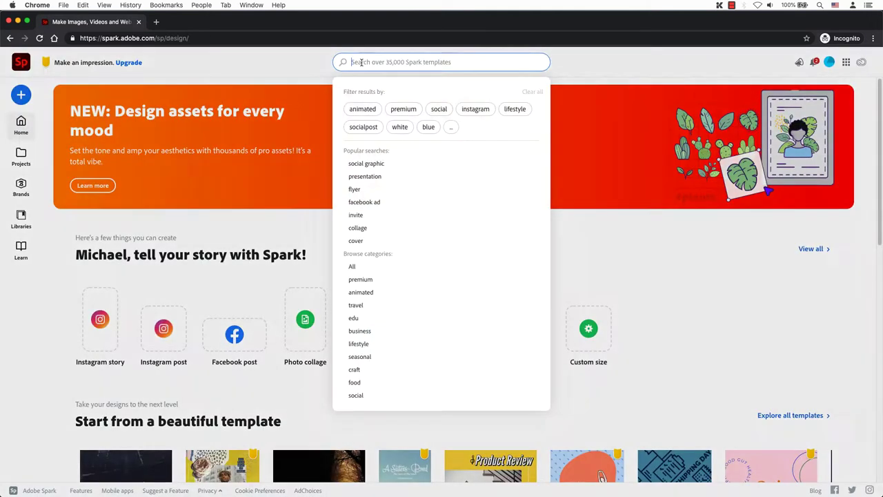
# Search the templates for 'YouTube thumbnail' and scroll through the results
pyautogui.write('YouTube thumbnail')
pyautogui.press('Return')
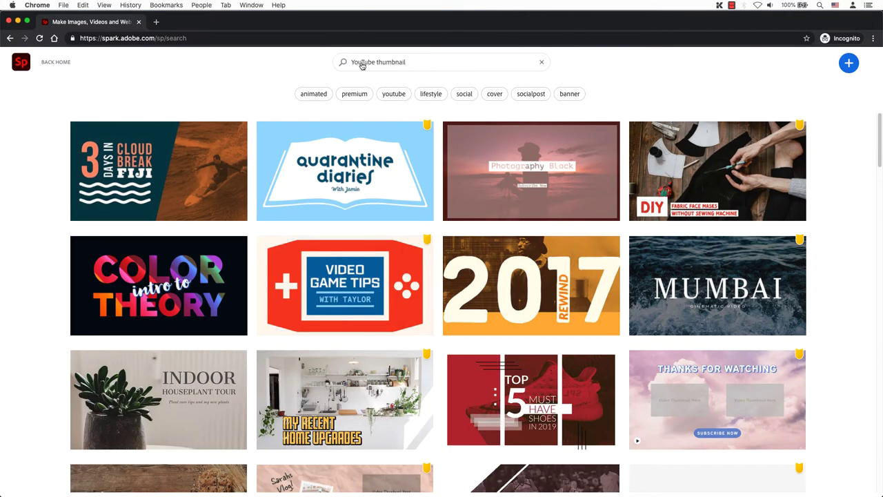
pyautogui.scroll(-5, 862, 160)
pyautogui.scroll(-8, 868, 160)
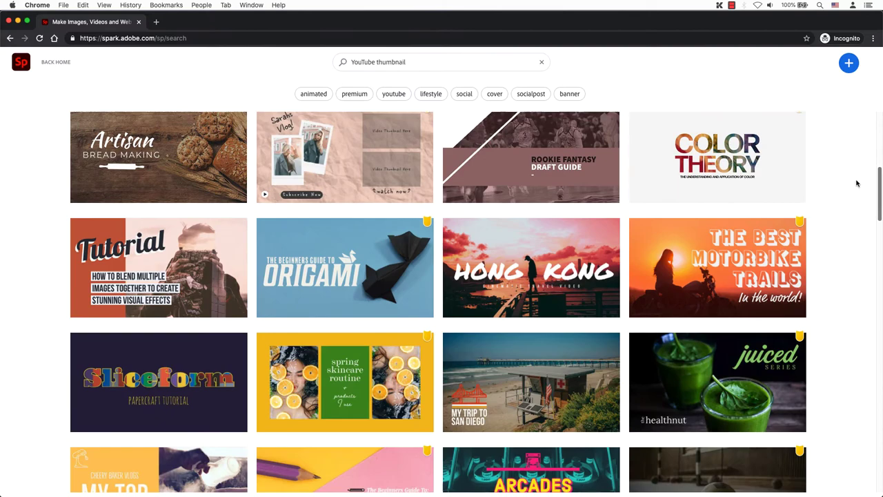
pyautogui.scroll(-4, 835, 225)
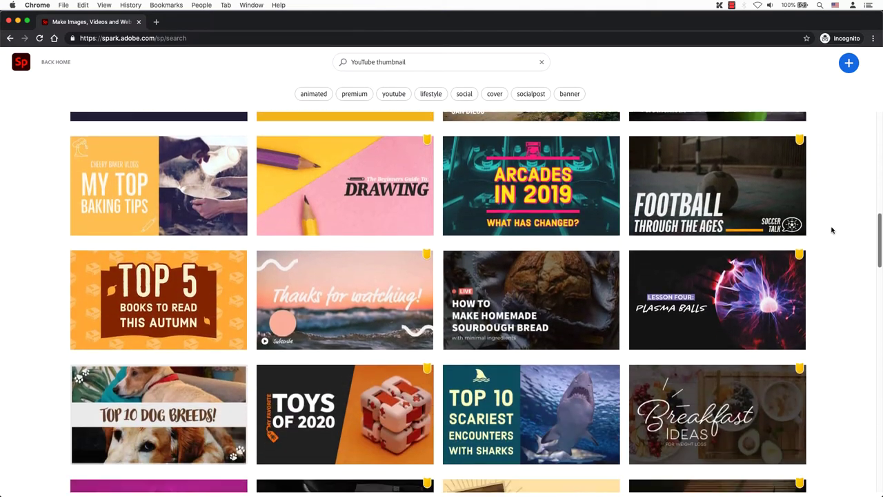
pyautogui.scroll(-12, 827, 240)
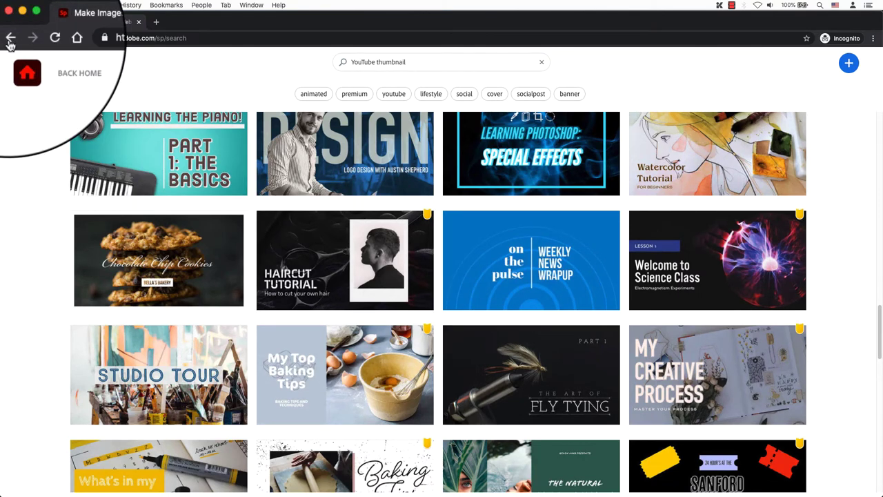
# From the home page, create a blank custom-size 1280×720 px design
pyautogui.click(61, 70)
pyautogui.click(589, 329)
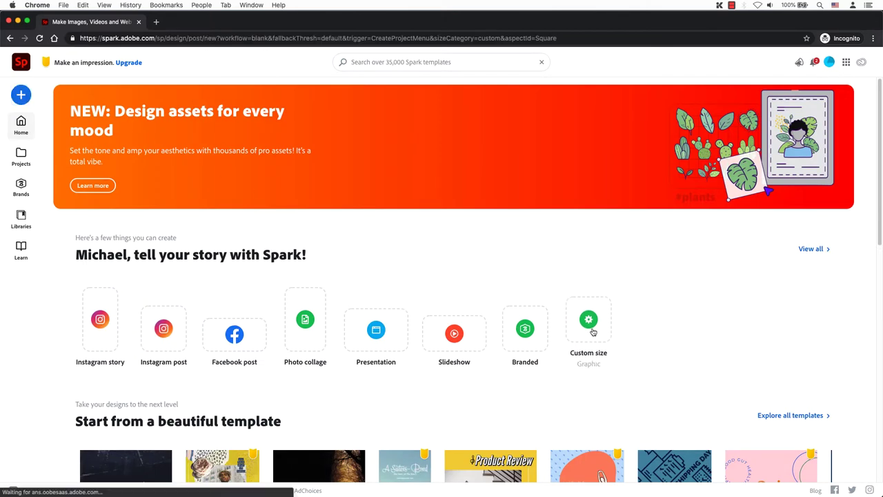
pyautogui.press('Tab')
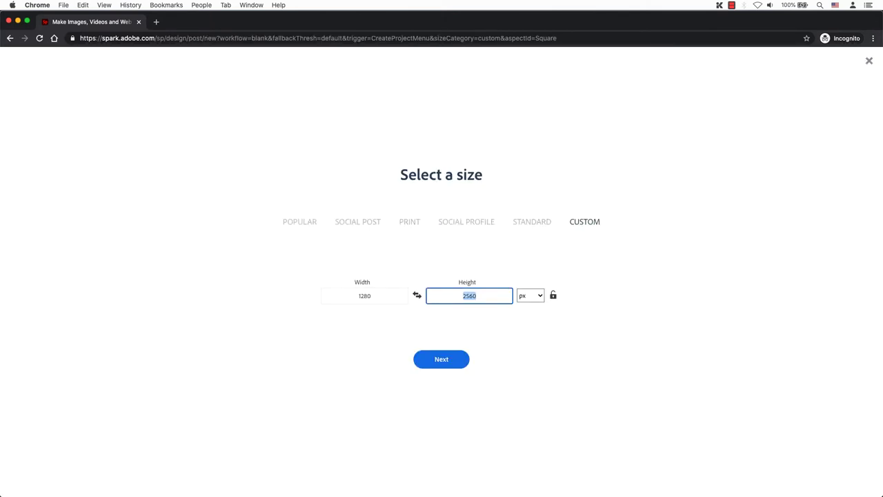
pyautogui.write('720')
pyautogui.click(441, 363)
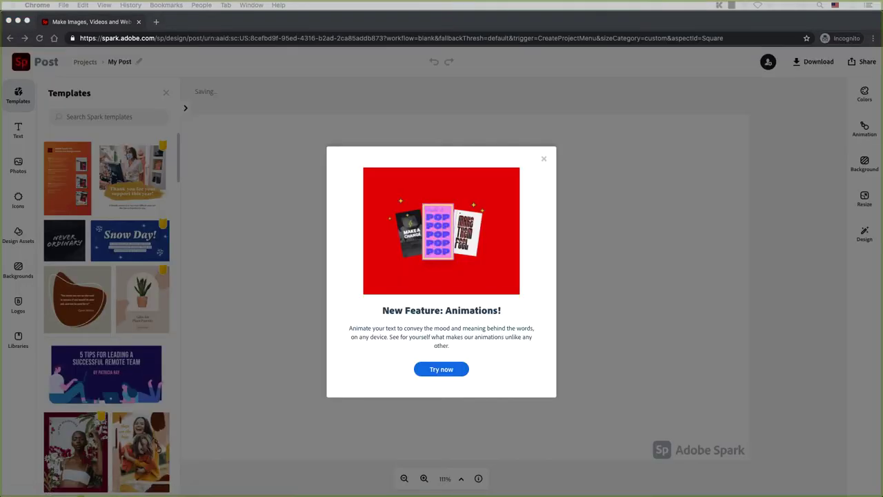
pyautogui.click(131, 78)
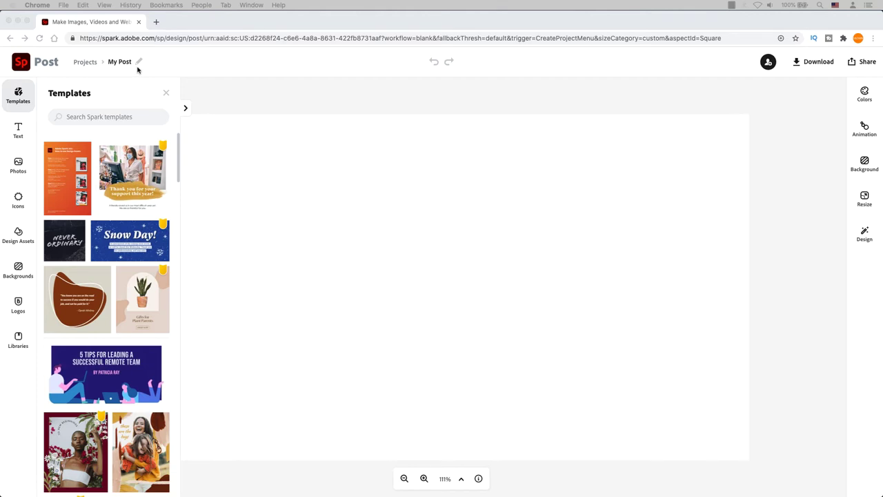
# Rename the project to the channel's name
pyautogui.click(139, 63)
pyautogui.write('Kene Digital')
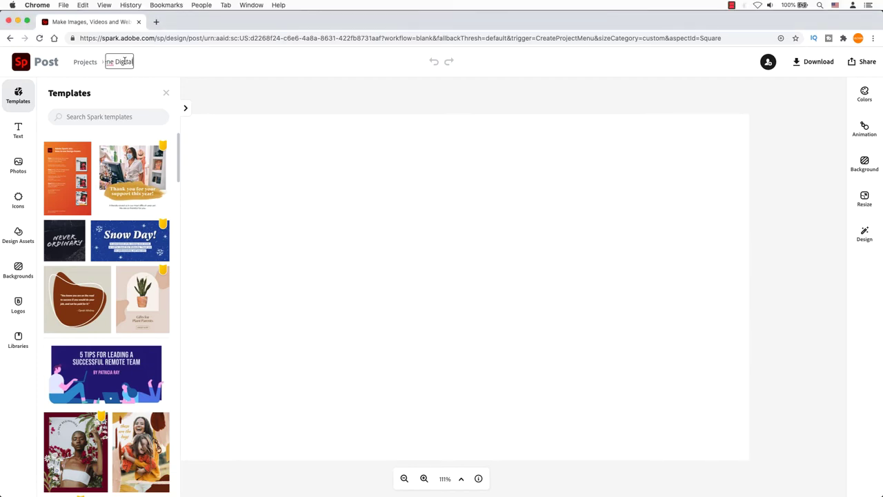
pyautogui.press('Return')
# Search the free photos for 'phone' and scroll through the results
pyautogui.click(18, 166)
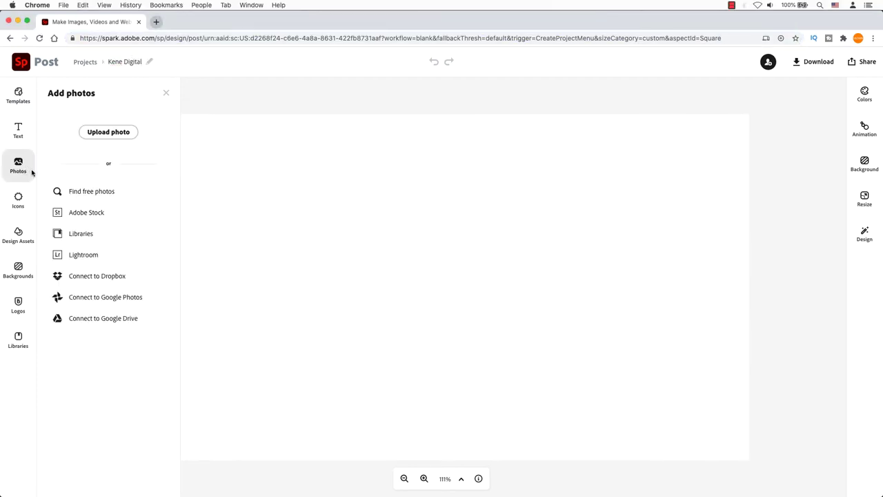
pyautogui.click(95, 194)
pyautogui.write('phone')
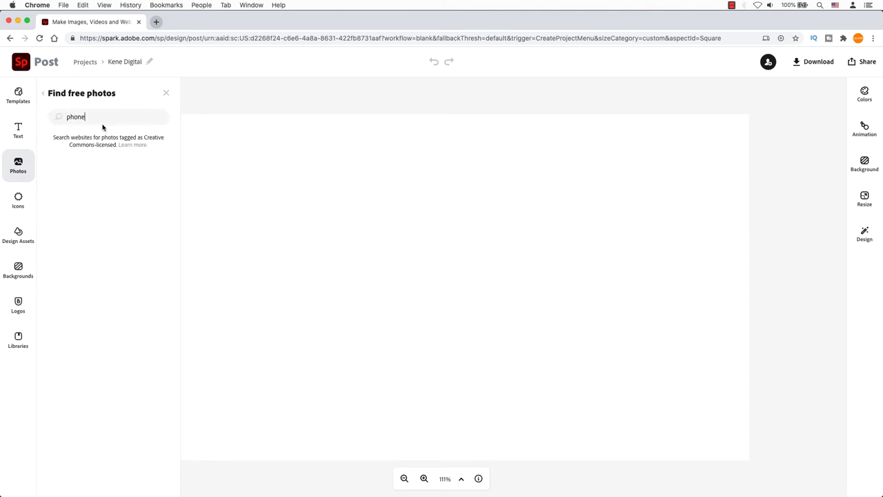
pyautogui.press('Return')
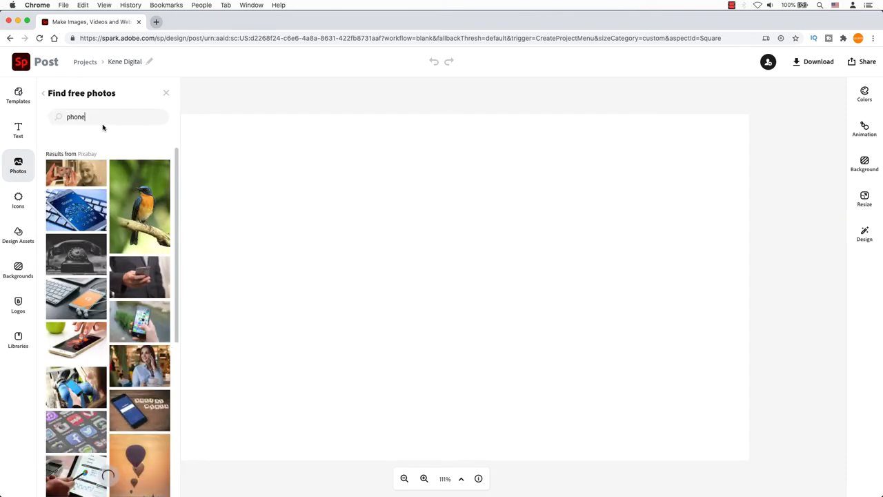
pyautogui.scroll(-10, 176, 174)
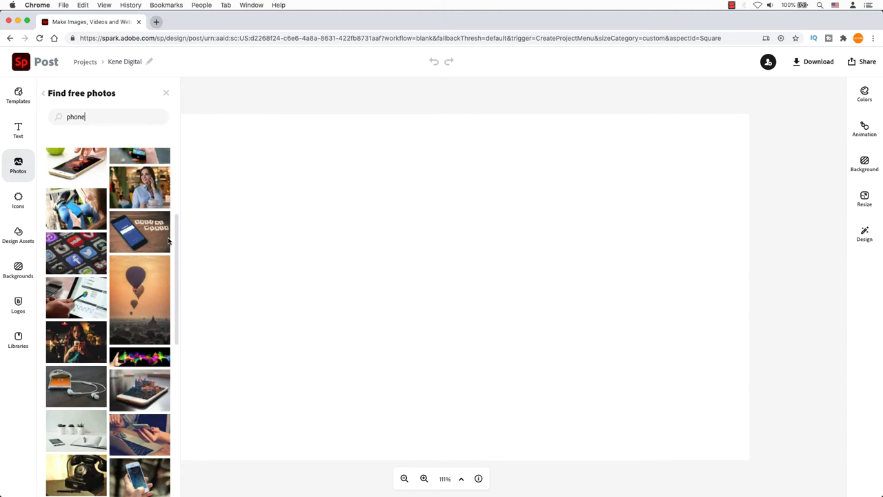
pyautogui.scroll(-5, 168, 259)
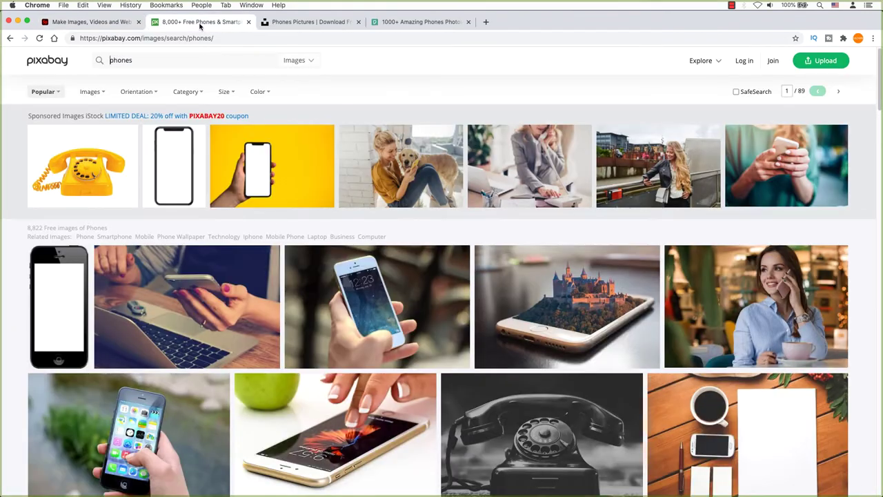
# Compare the 'phones' results on the Unsplash and Pexels tabs
pyautogui.click(308, 25)
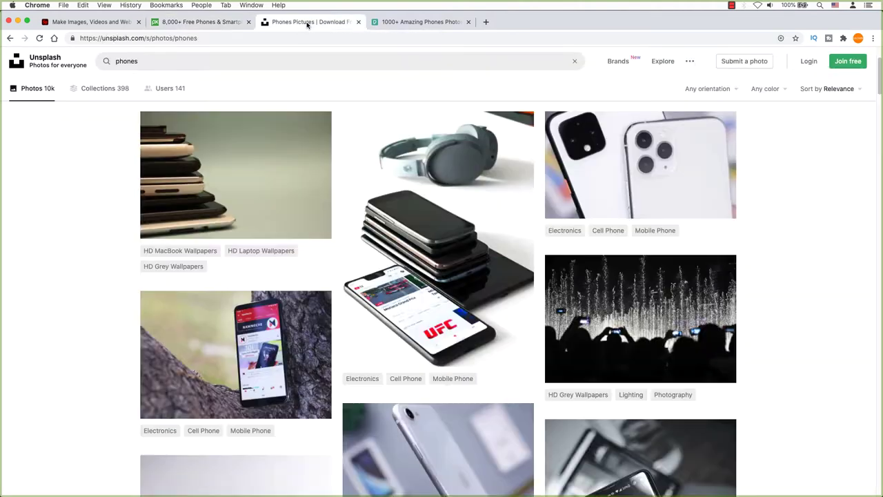
pyautogui.click(412, 24)
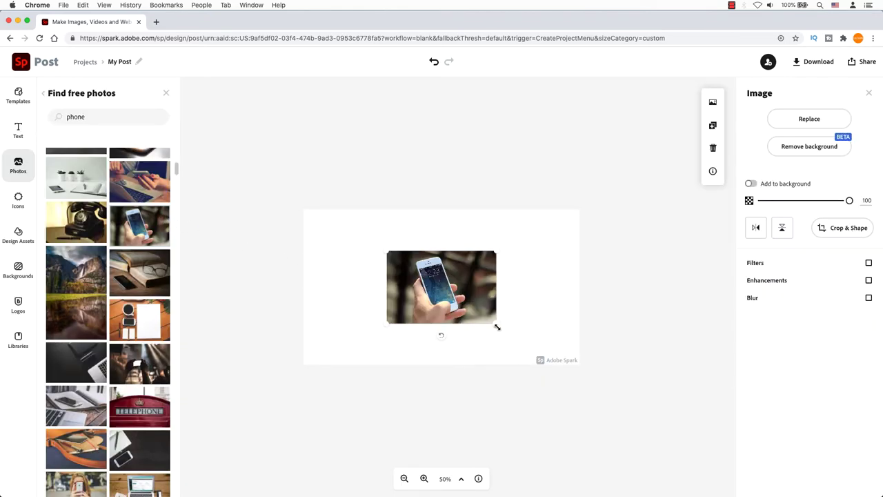
# Delete the first phone photo and add the hand-holding-phone shot on a grey background
pyautogui.moveTo(497, 325); pyautogui.dragTo(601, 389)
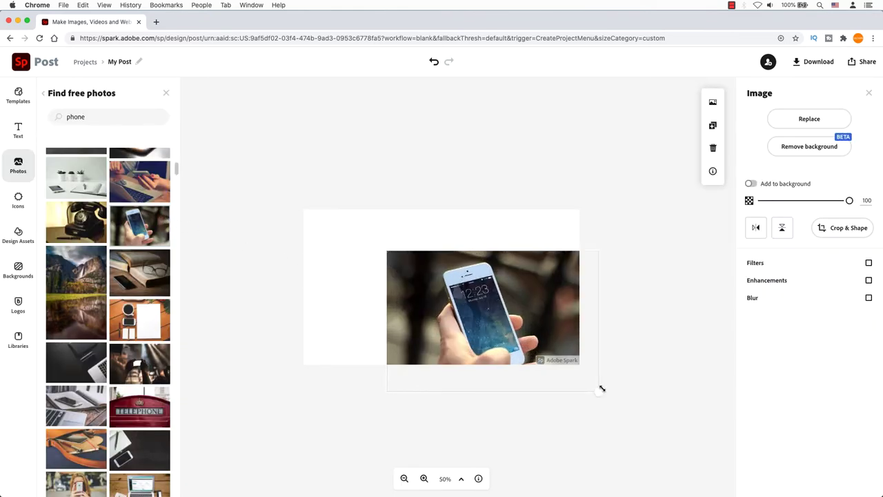
pyautogui.press('Delete')
pyautogui.scroll(-10, 170, 318)
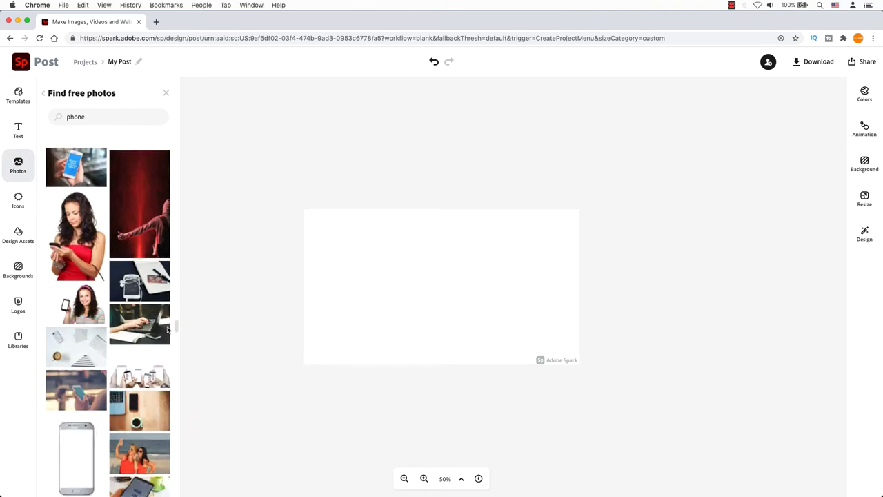
pyautogui.scroll(-5, 167, 330)
pyautogui.scroll(-2, 169, 338)
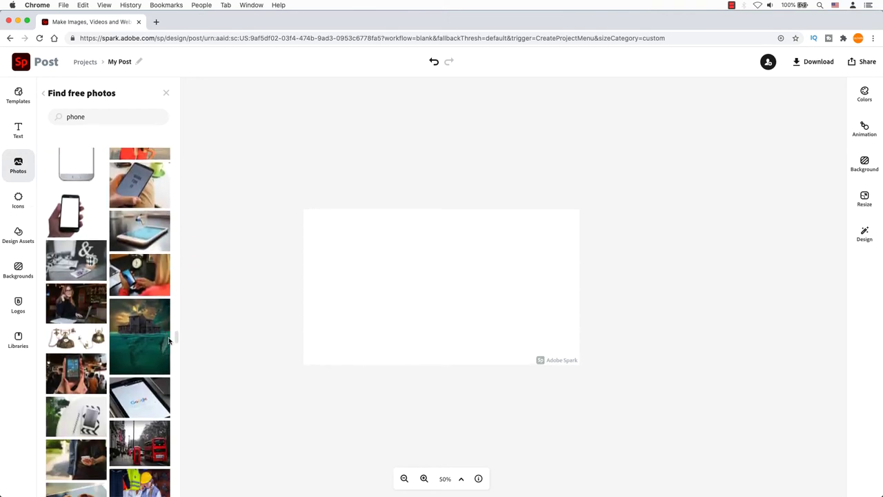
pyautogui.scroll(-2, 170, 340)
pyautogui.scroll(-7, 171, 343)
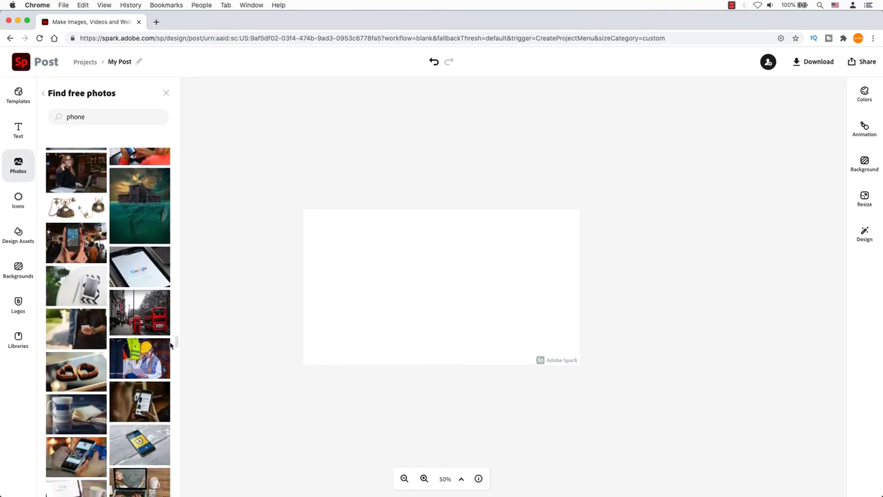
pyautogui.scroll(1, 173, 352)
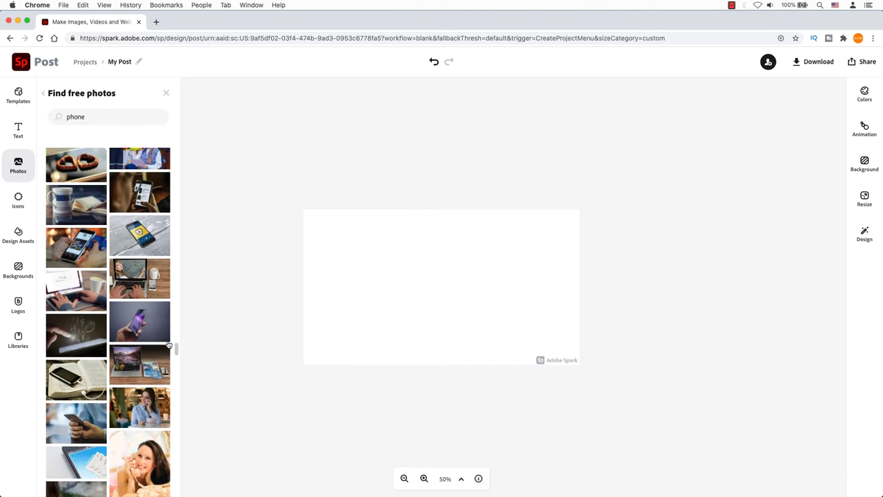
pyautogui.click(153, 320)
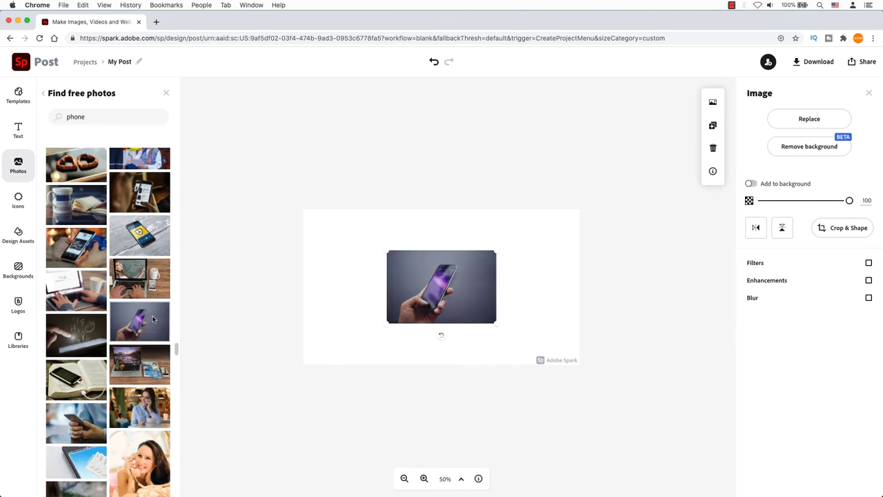
# Zoom out to 25% and stretch the hand-holding-phone photo to cover the whole canvas
pyautogui.click(166, 94)
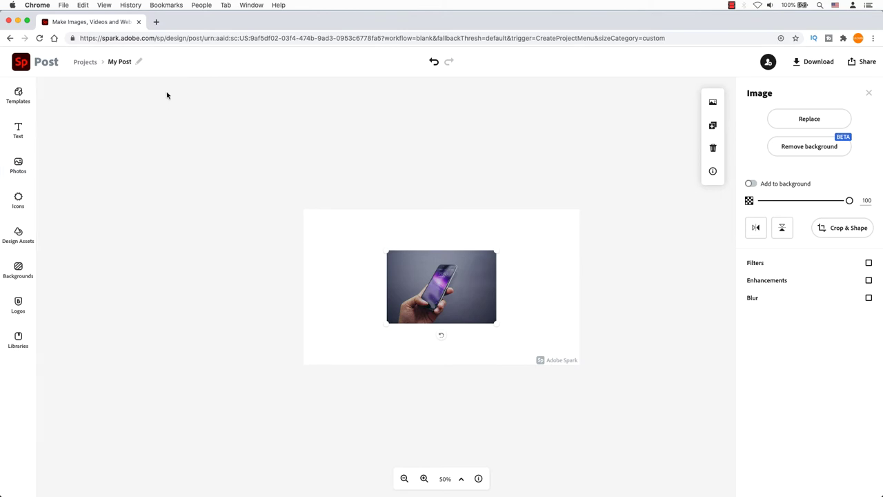
pyautogui.click(404, 478)
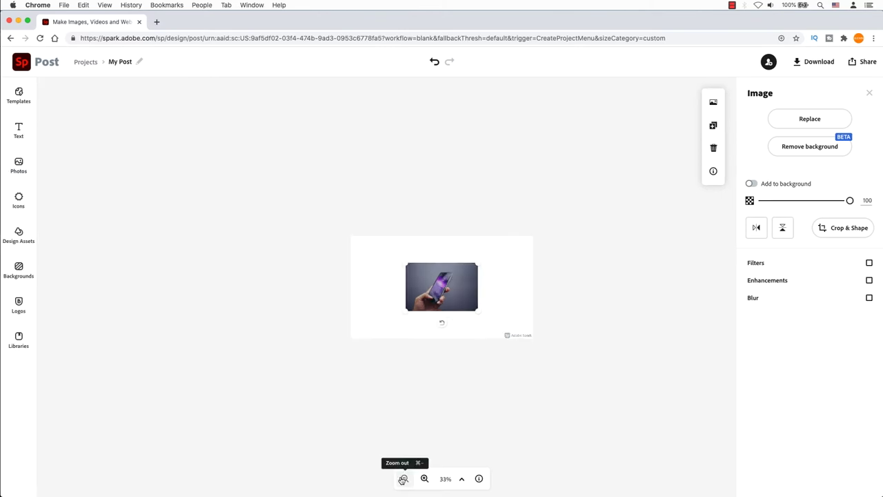
pyautogui.press('super+minus')
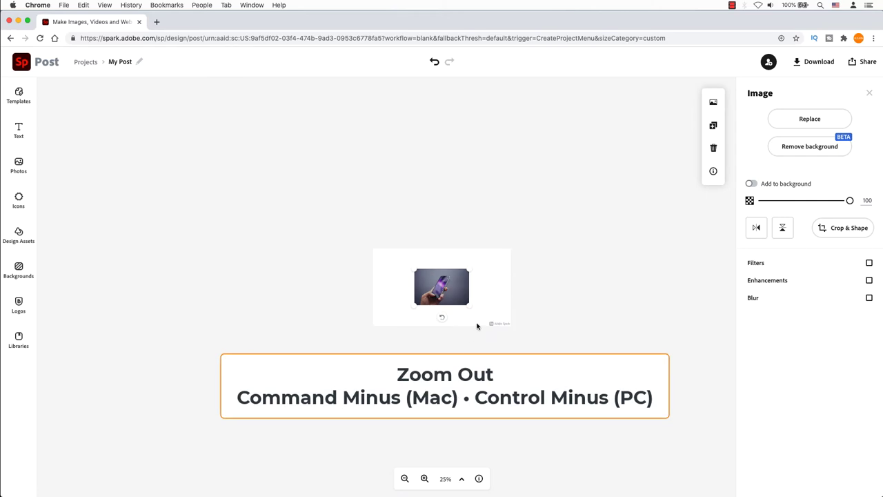
pyautogui.moveTo(469, 306); pyautogui.dragTo(516, 343)
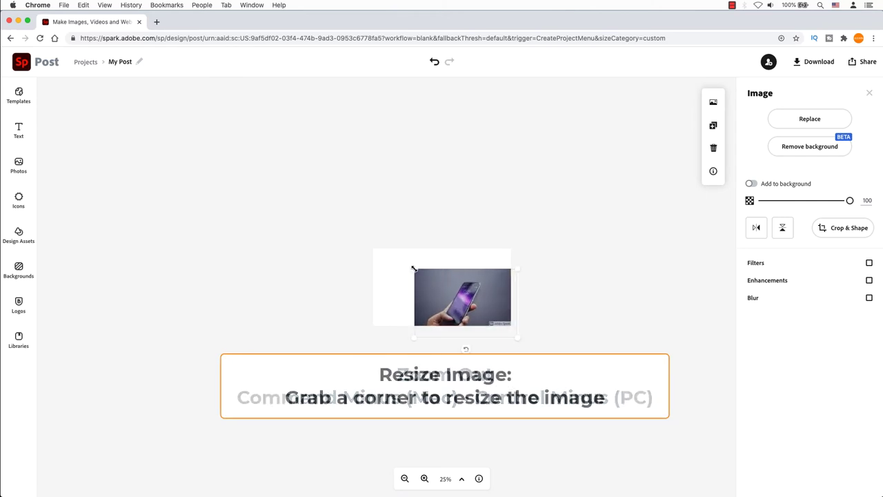
pyautogui.moveTo(412, 267); pyautogui.dragTo(366, 241)
pyautogui.moveTo(476, 310)
pyautogui.mouseDown()
pyautogui.moveTo(466, 305)
pyautogui.moveTo(527, 310)
pyautogui.moveTo(486, 309)
pyautogui.mouseUp()
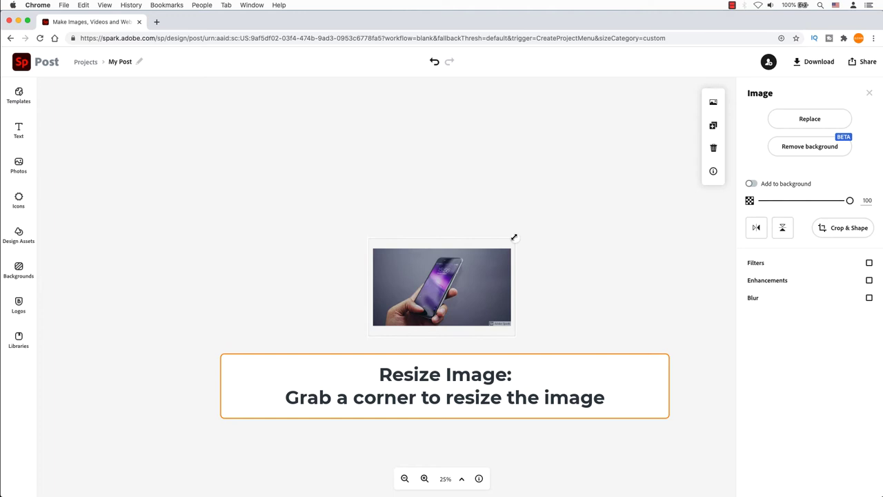
pyautogui.moveTo(489, 276); pyautogui.dragTo(484, 276)
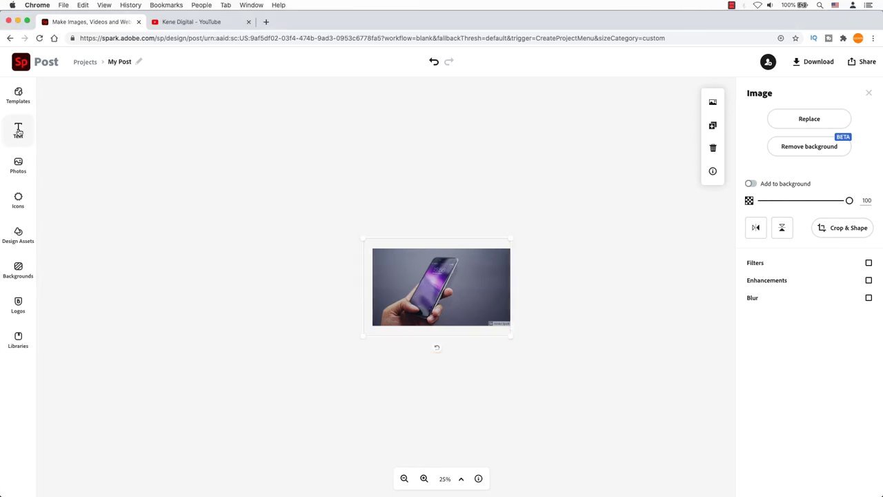
pyautogui.click(19, 131)
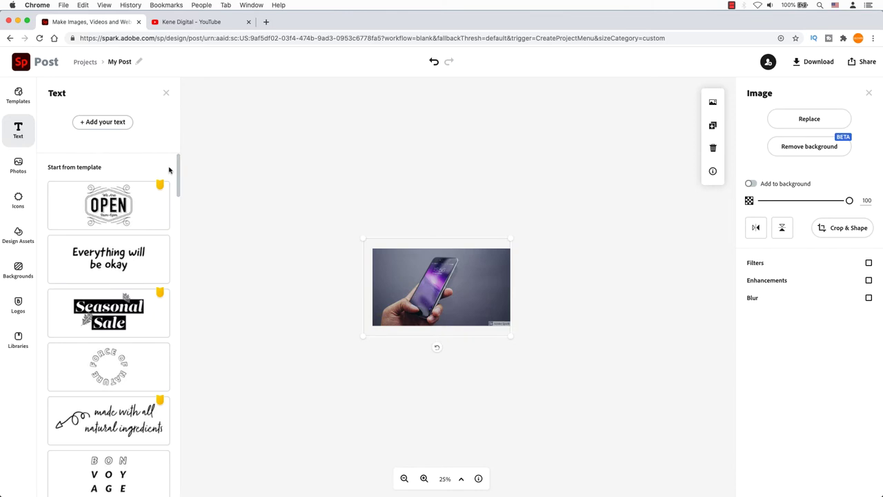
# Add the text 'How to Buy a New Smartphone' and move it right of the phone
pyautogui.moveTo(179, 172); pyautogui.dragTo(181, 143)
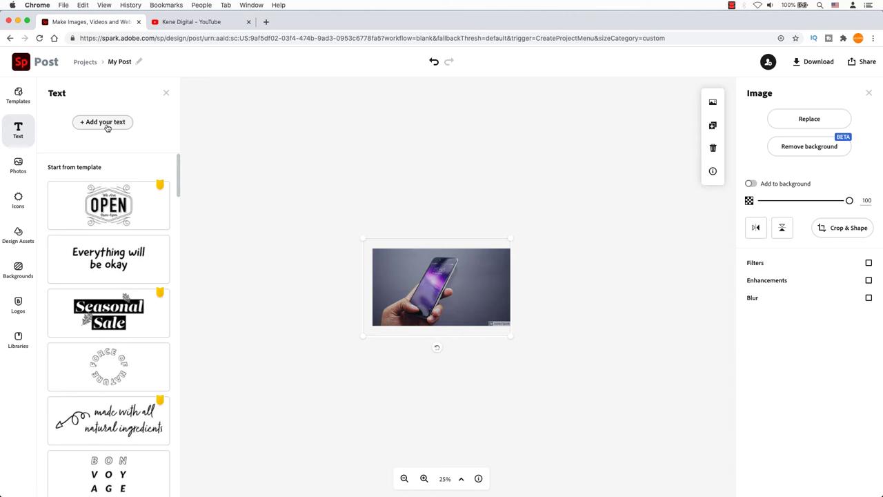
pyautogui.click(103, 122)
pyautogui.write('How to Buy a New Smartphone')
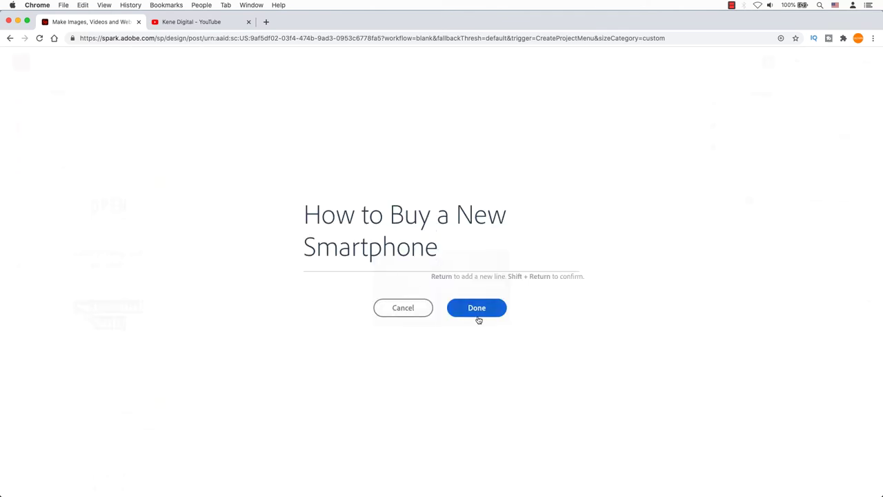
pyautogui.click(477, 310)
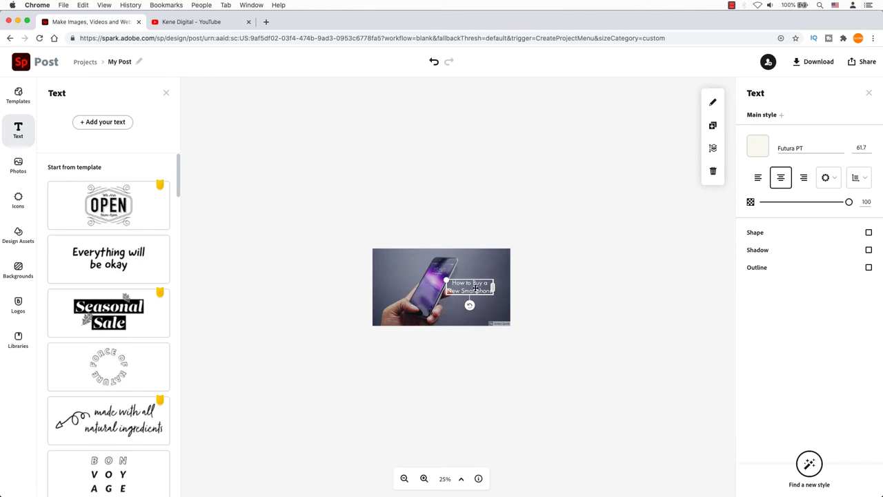
pyautogui.moveTo(475, 288)
pyautogui.mouseDown()
pyautogui.moveTo(486, 273)
pyautogui.moveTo(495, 283)
pyautogui.moveTo(480, 287)
pyautogui.mouseUp()
# Set the title font to Bellfort Thin and enlarge the text box
pyautogui.click(840, 150)
pyautogui.scroll(3, 855, 190)
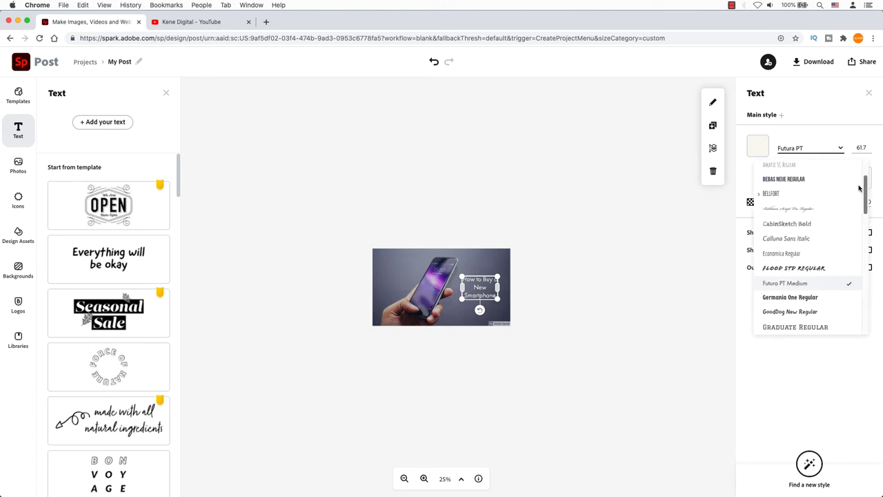
pyautogui.click(797, 199)
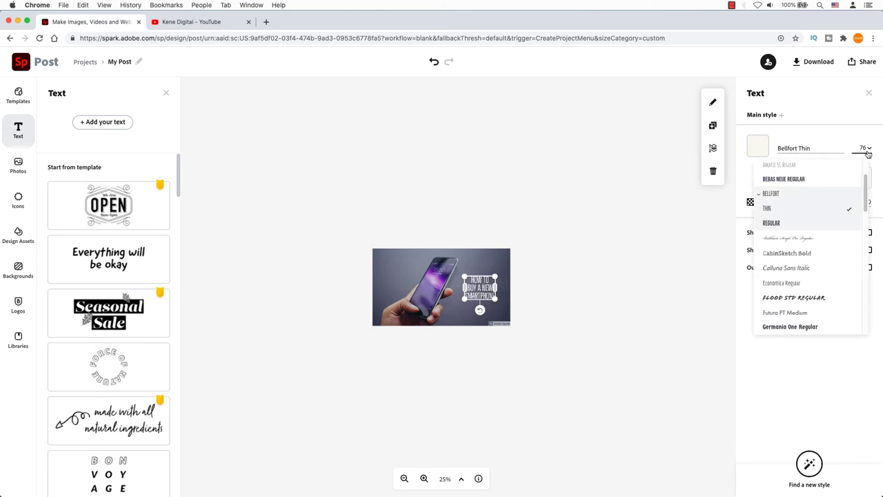
pyautogui.moveTo(463, 275); pyautogui.dragTo(444, 261)
pyautogui.moveTo(505, 307); pyautogui.dragTo(498, 312)
# Break the title into three lines, with 'New' and 'Smartphone' starting new lines
pyautogui.doubleClick(477, 282)
pyautogui.press('Return')
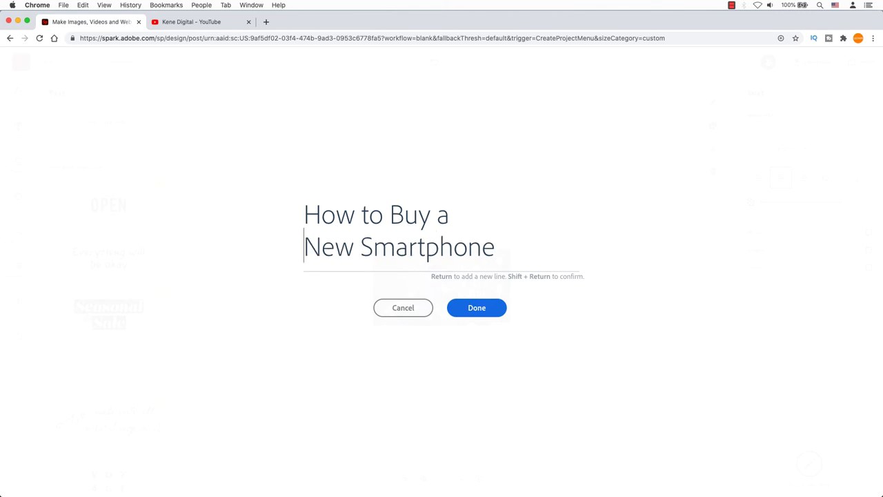
pyautogui.click(362, 247)
pyautogui.press('Return')
pyautogui.hotkey('shift', 'Return')
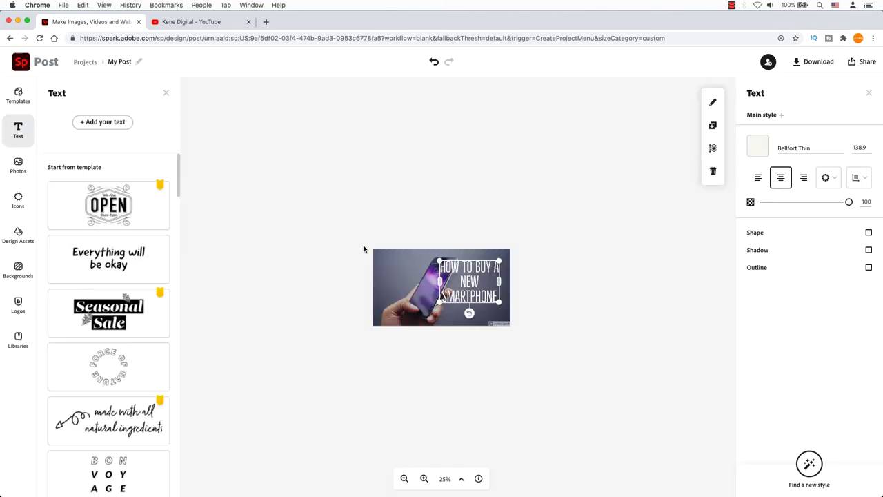
# Apply the Capitalize & fit shape so the title is uppercase with NEW enlarged
pyautogui.click(835, 181)
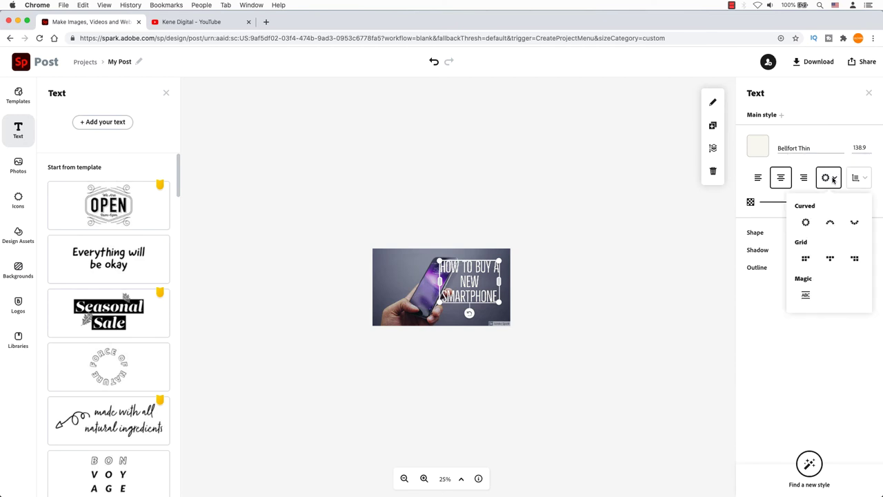
pyautogui.click(807, 292)
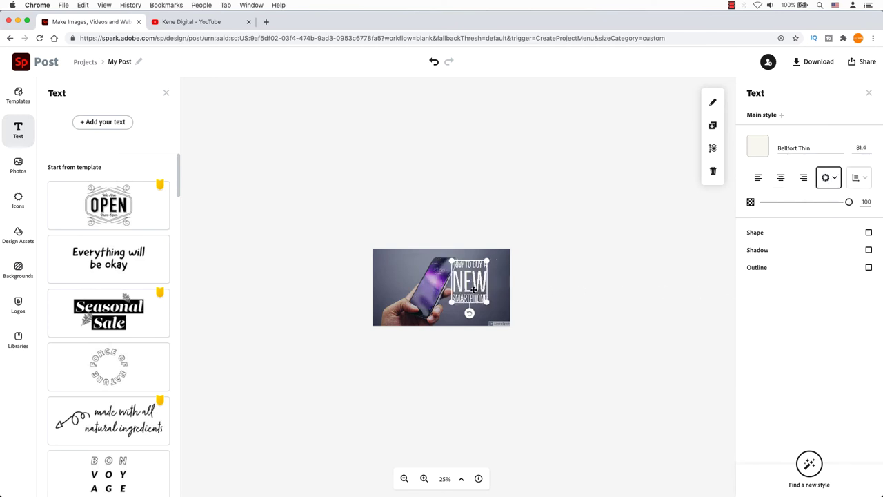
pyautogui.moveTo(474, 290); pyautogui.dragTo(509, 256)
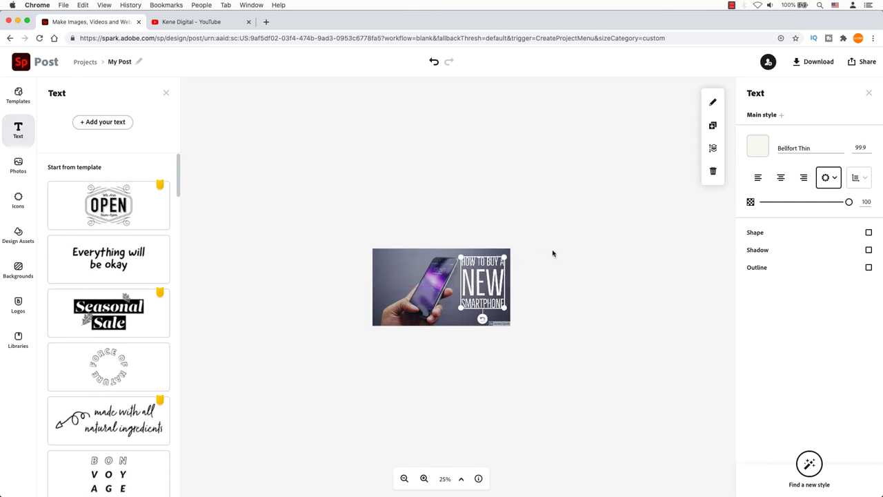
# Tighten the title's line spacing to 16 and centre it vertically on the right
pyautogui.click(855, 179)
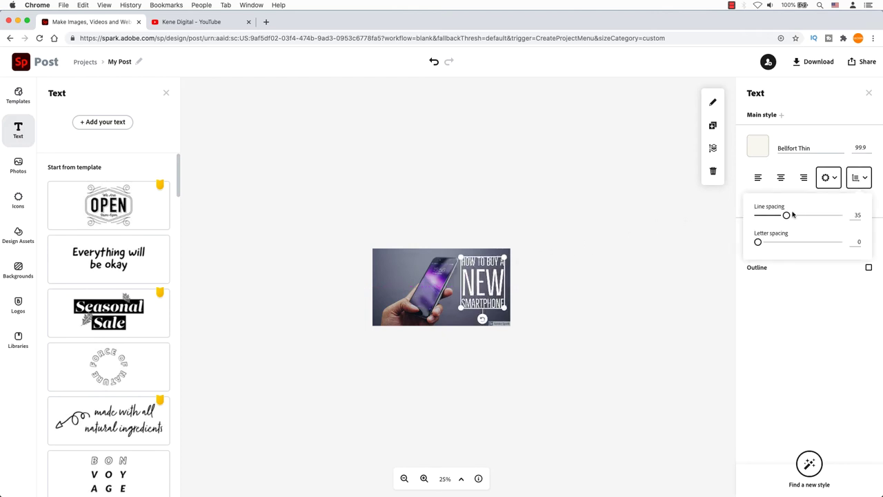
pyautogui.moveTo(788, 215); pyautogui.dragTo(771, 216)
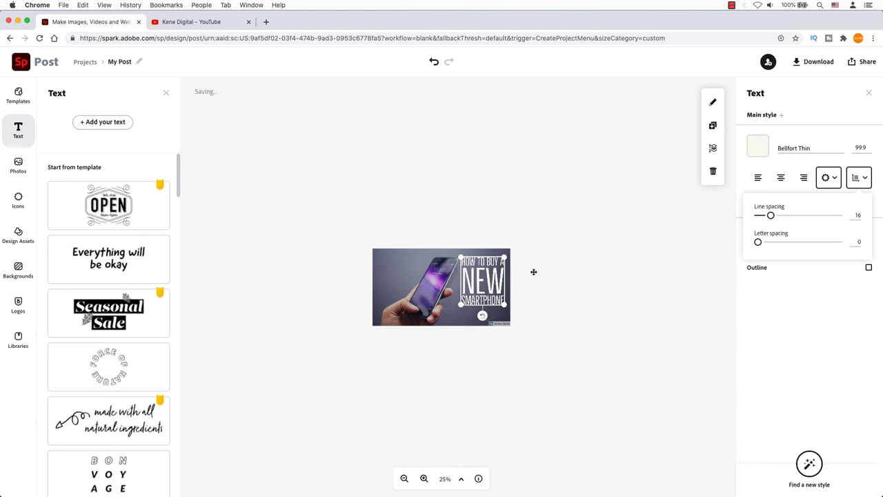
pyautogui.moveTo(494, 281); pyautogui.dragTo(495, 291)
pyautogui.click(559, 304)
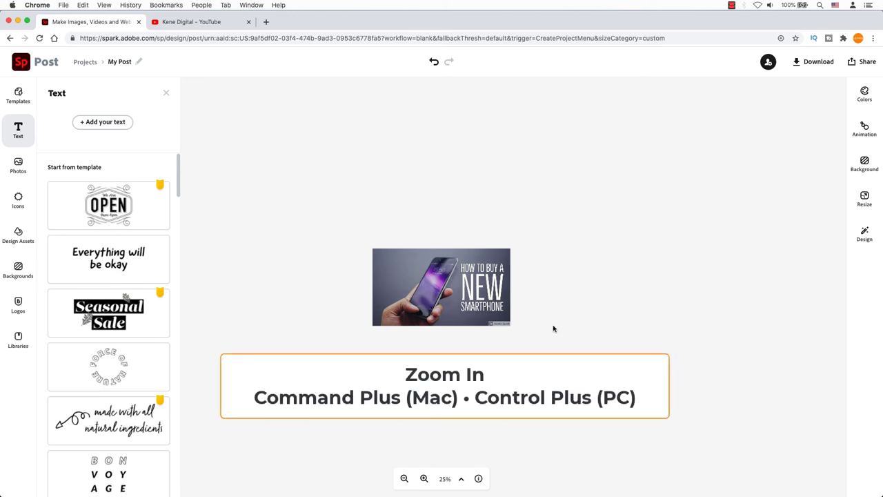
pyautogui.click(424, 479)
pyautogui.click(424, 479)
pyautogui.click(424, 479)
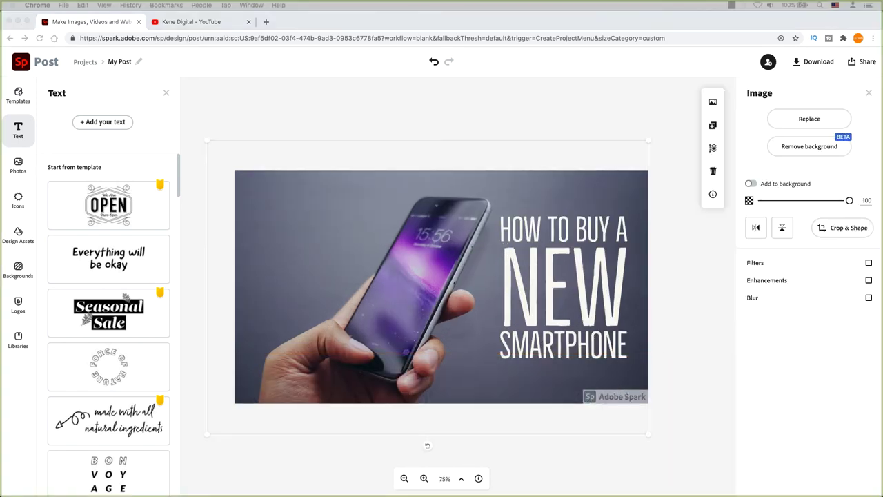
pyautogui.click(699, 260)
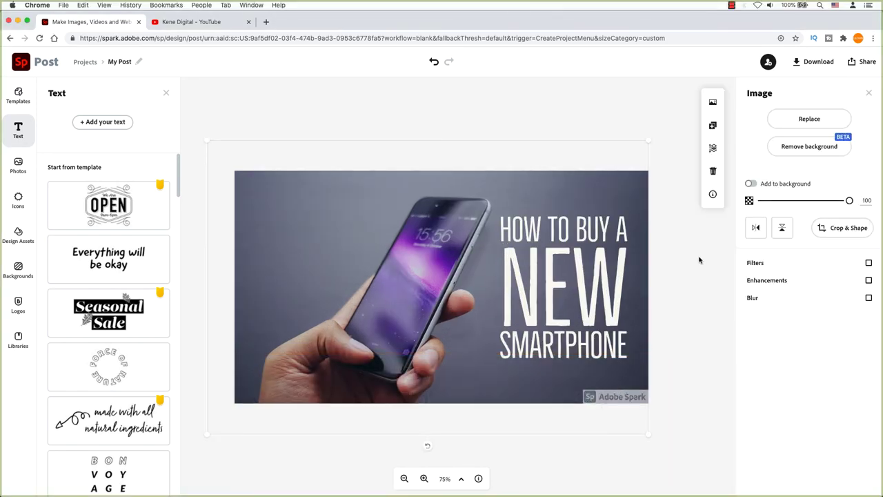
pyautogui.click(673, 201)
pyautogui.moveTo(580, 129); pyautogui.dragTo(651, 181)
pyautogui.click(869, 263)
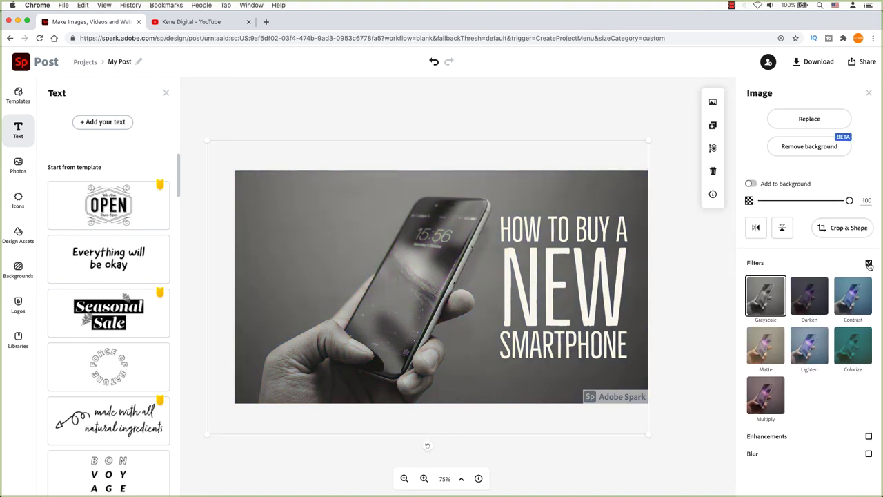
pyautogui.click(809, 297)
pyautogui.click(764, 346)
pyautogui.click(700, 437)
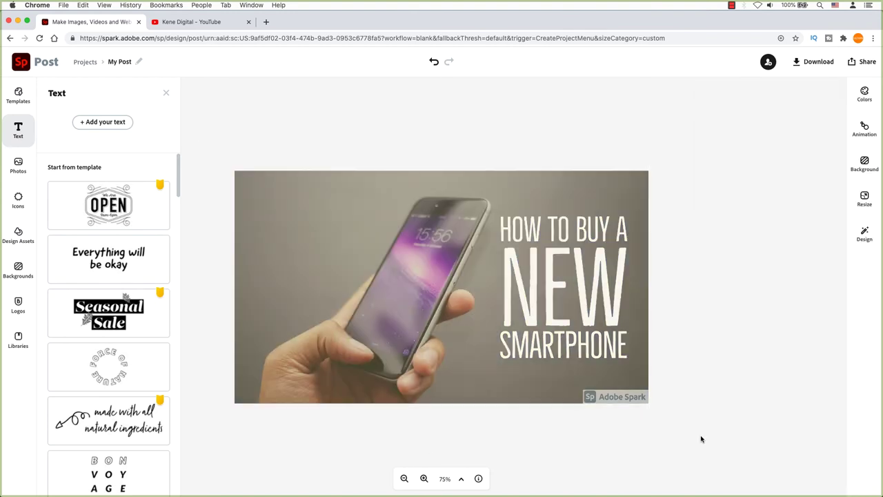
pyautogui.click(638, 364)
pyautogui.click(869, 263)
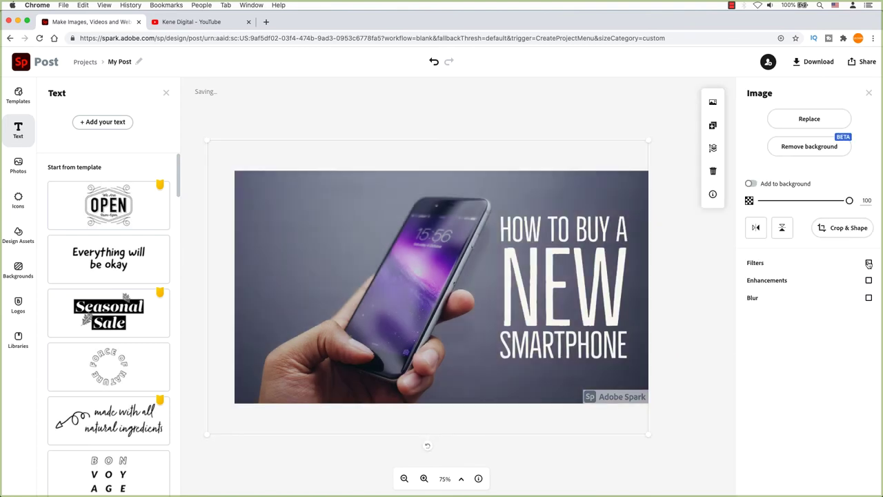
pyautogui.click(869, 280)
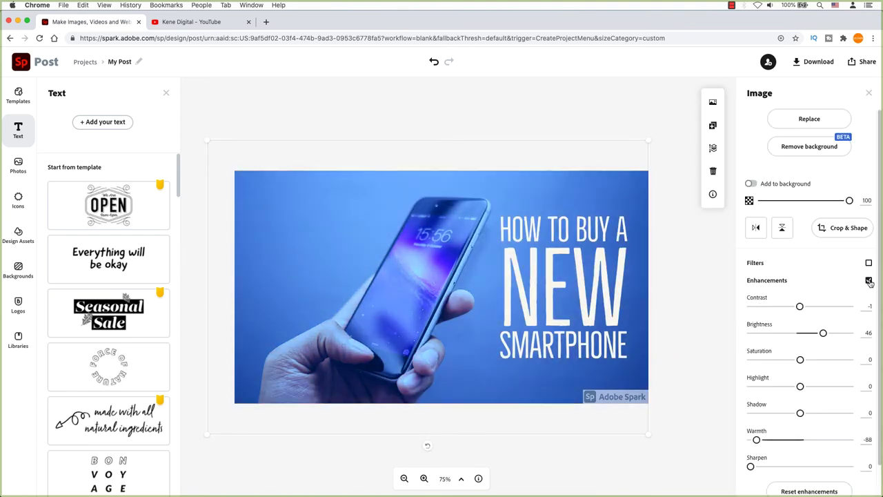
pyautogui.click(869, 280)
pyautogui.click(664, 288)
# Remove the bottom-right watermark once and close the promo page that appears
pyautogui.moveTo(619, 403)
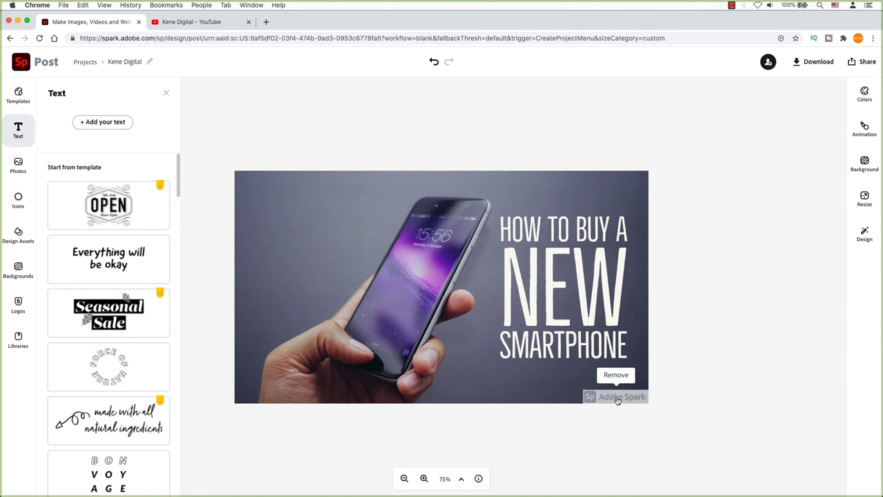
pyautogui.click(619, 400)
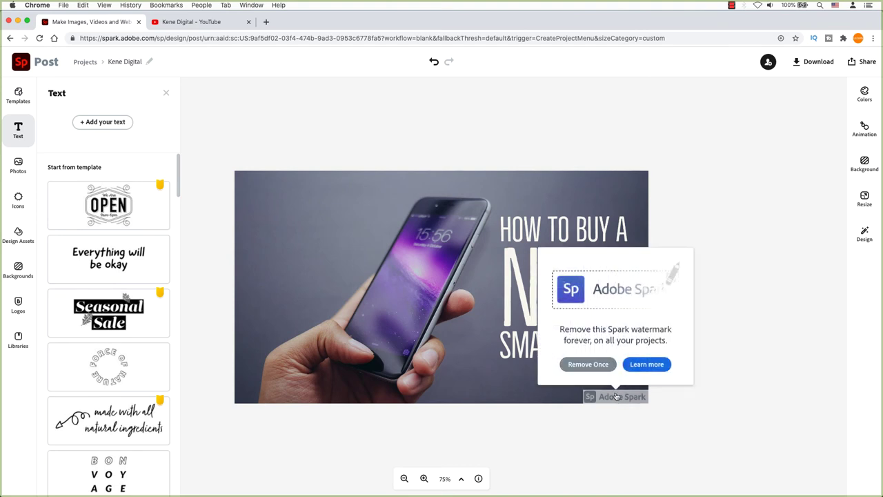
pyautogui.click(605, 367)
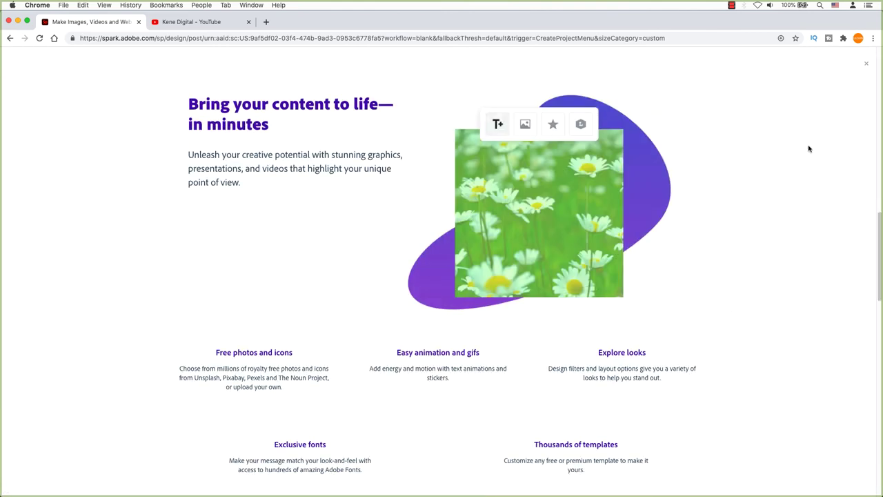
pyautogui.click(867, 64)
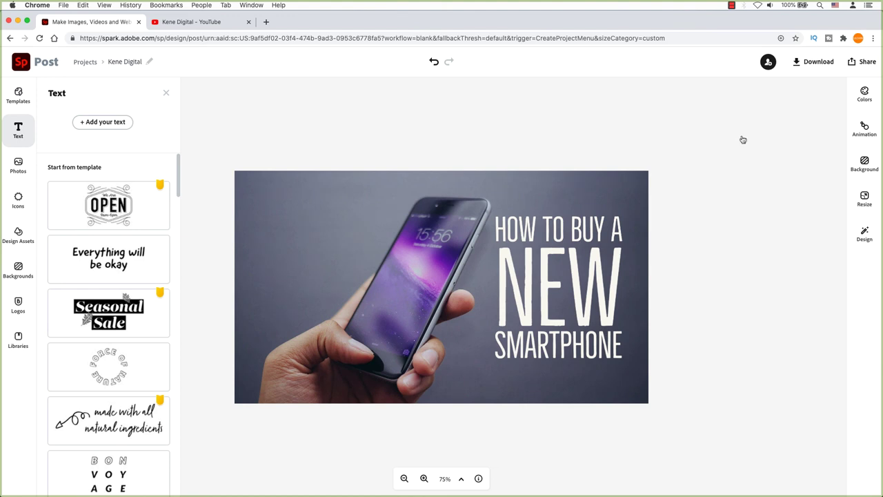
# Export the finished thumbnail as a PNG with a solid colour background
pyautogui.click(810, 65)
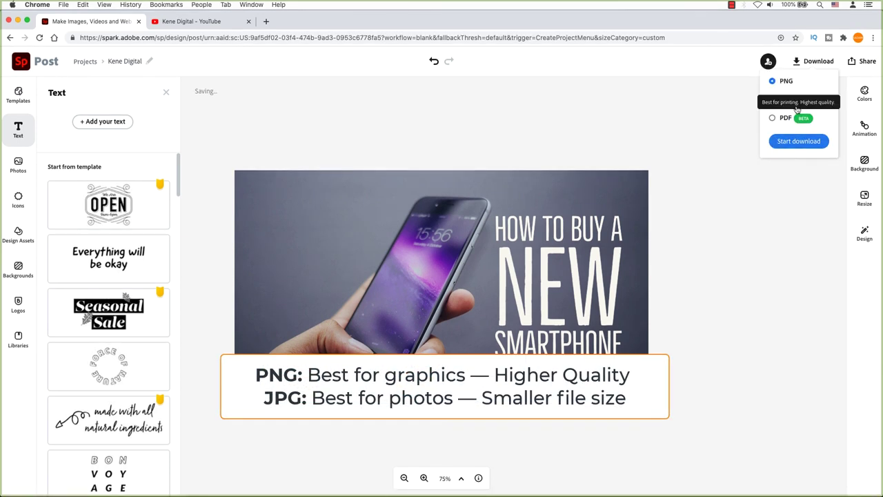
pyautogui.click(787, 141)
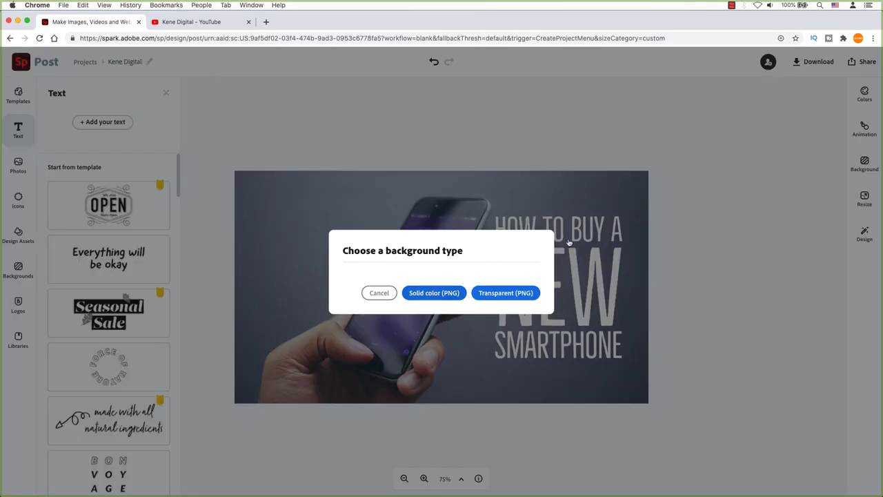
pyautogui.click(438, 296)
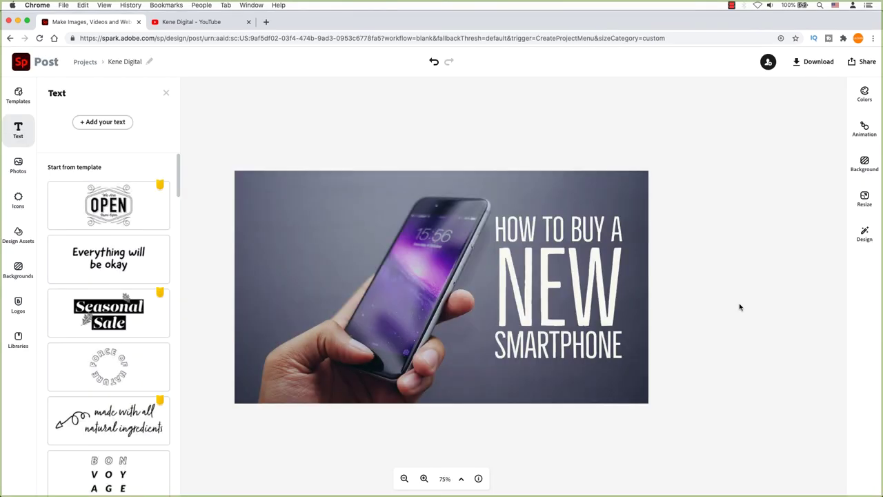